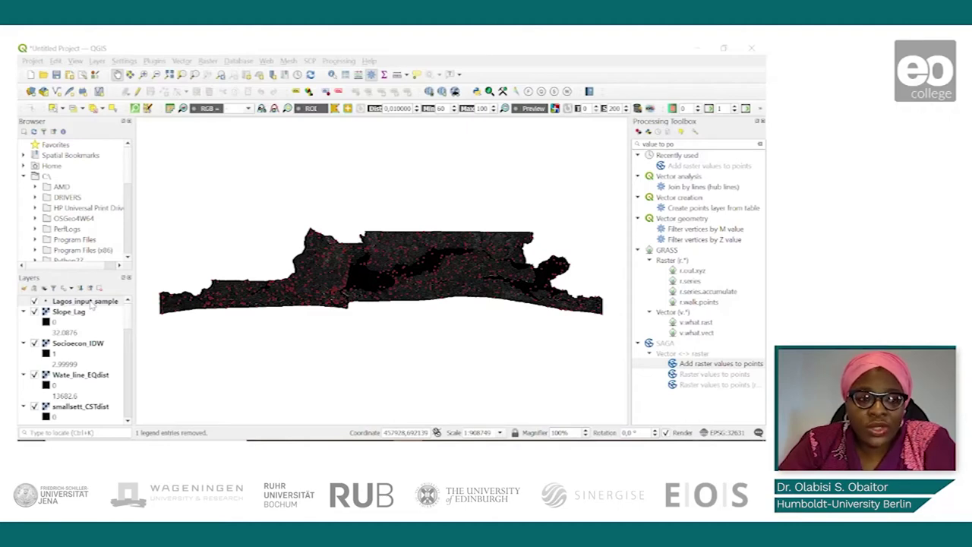
right_click(92, 303)
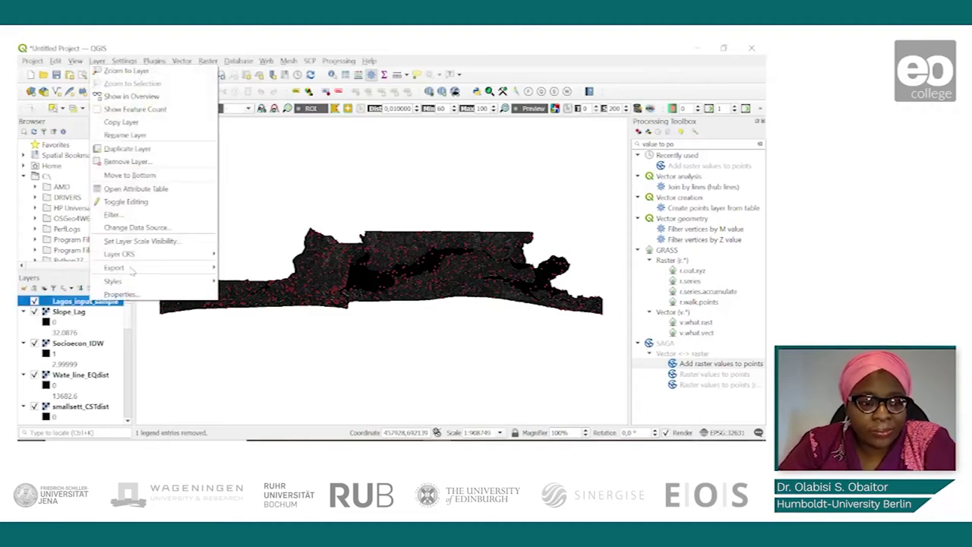
left_click(139, 190)
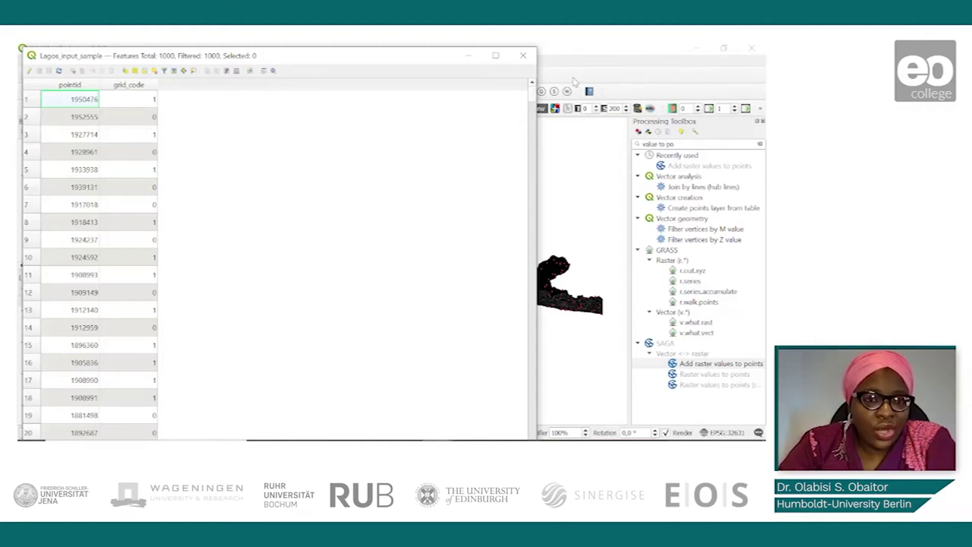
left_click(523, 56)
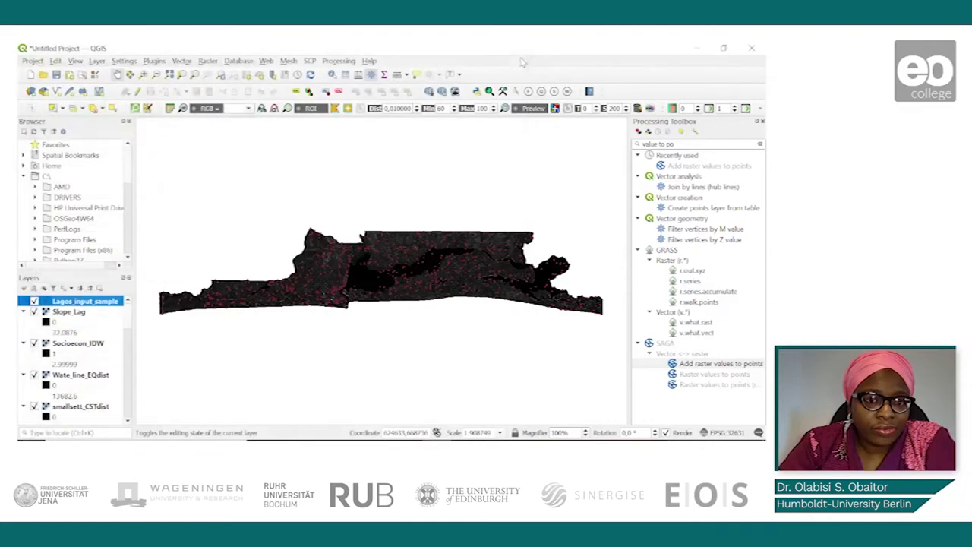
left_click(71, 317)
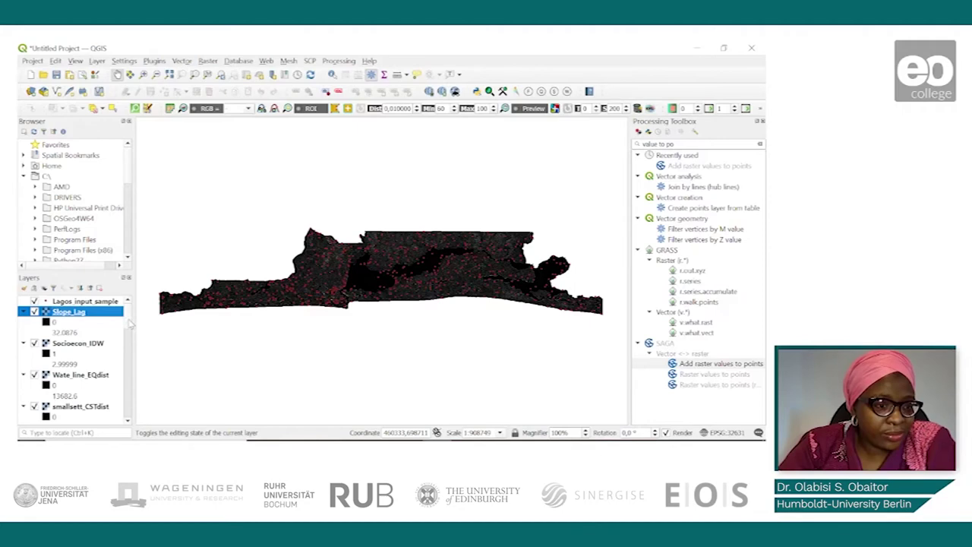
scroll(128, 334, "down", 3)
scroll(127, 346, "down", 4)
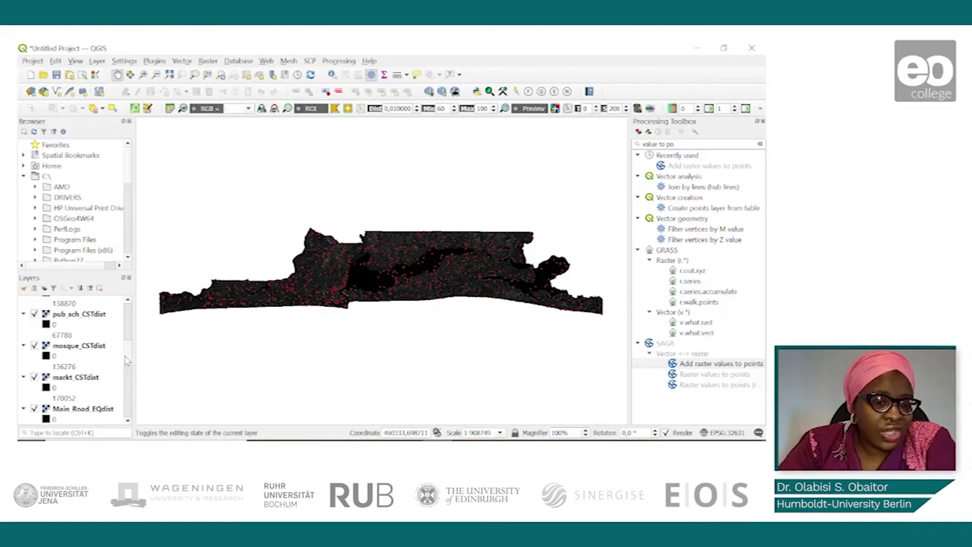
scroll(127, 360, "up", 1)
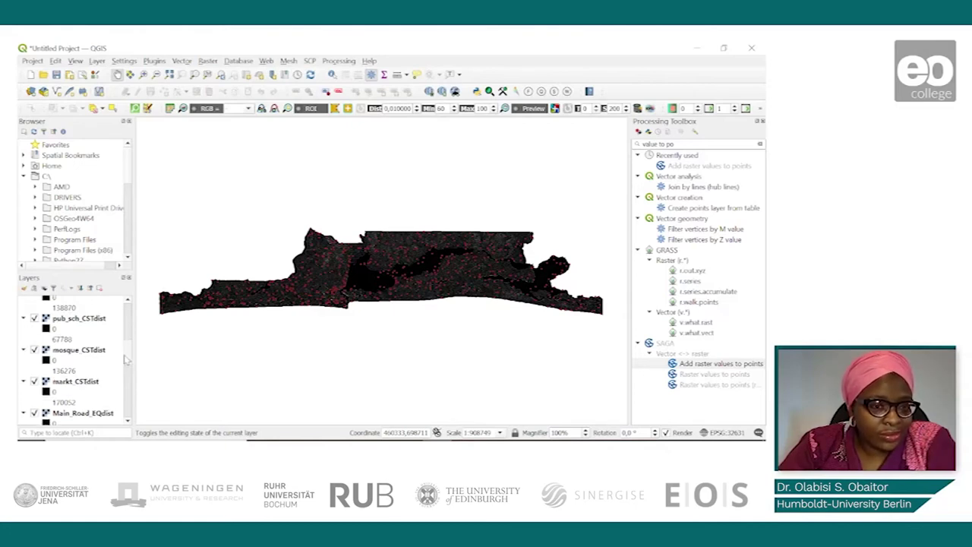
scroll(127, 353, "up", 5)
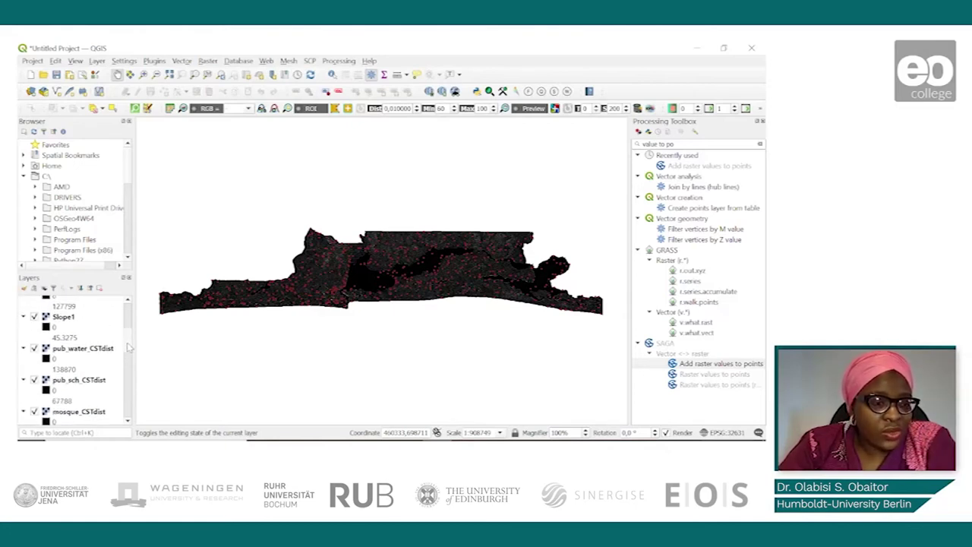
scroll(129, 343, "up", 2)
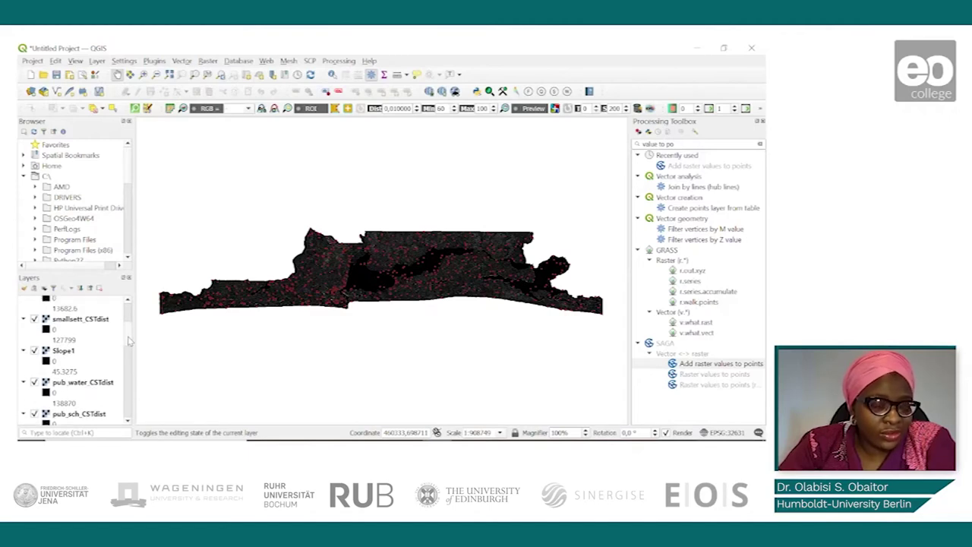
scroll(128, 342, "up", 1)
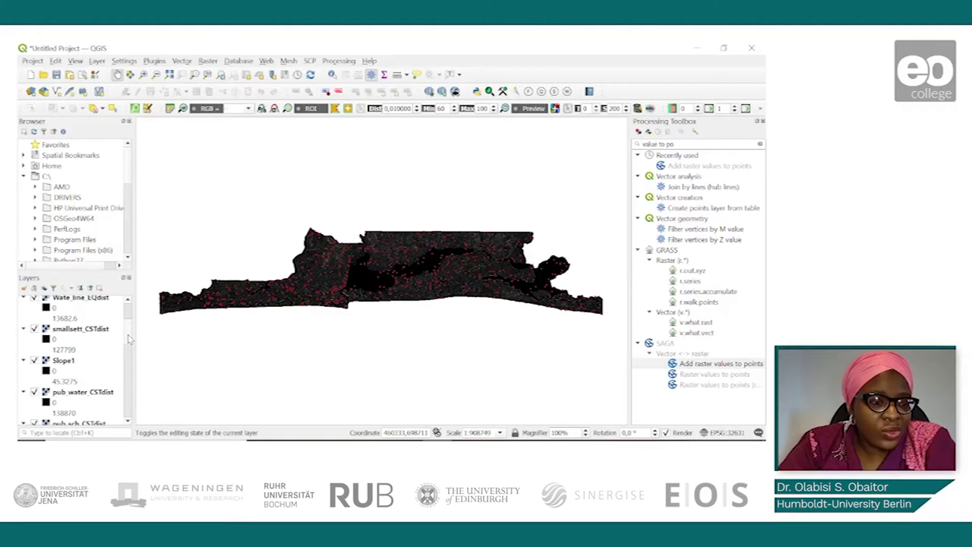
scroll(129, 341, "up", 1)
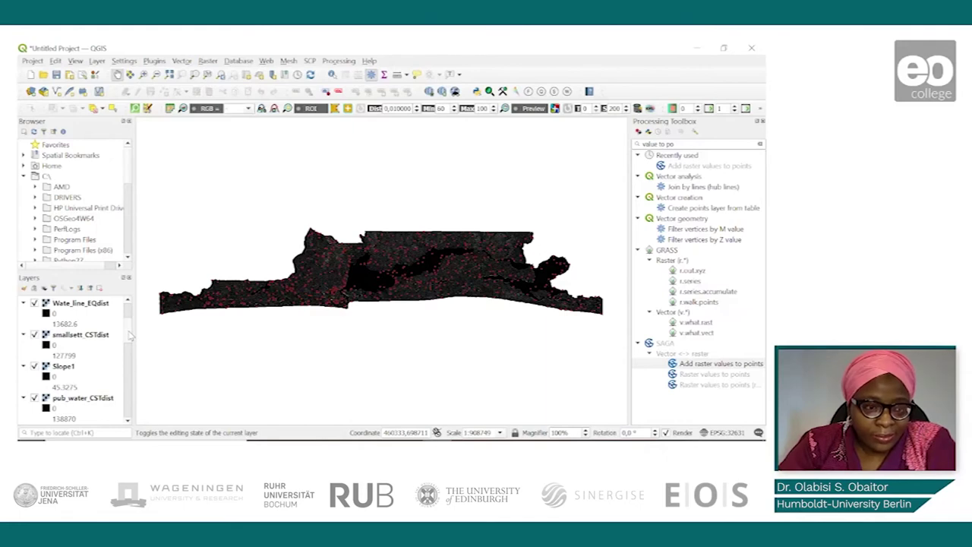
scroll(128, 328, "up", 3)
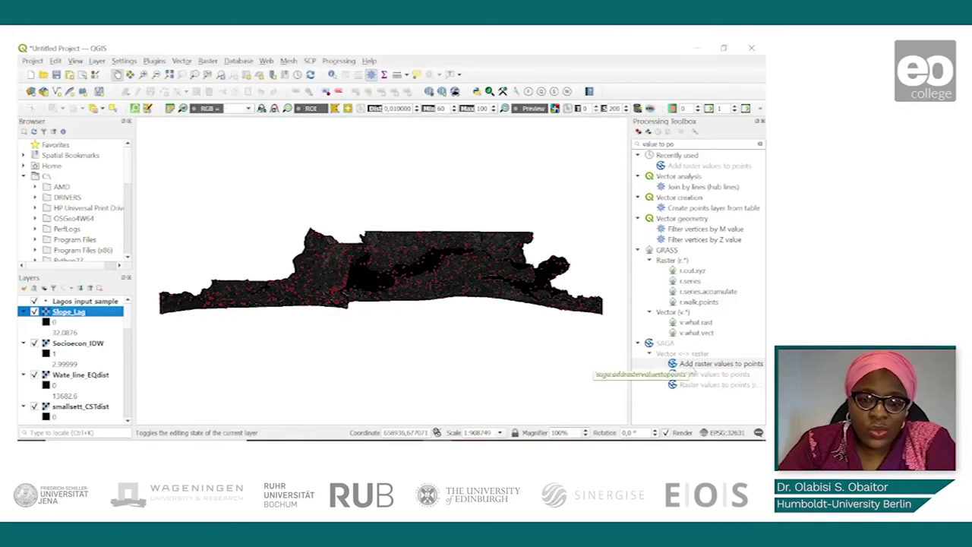
Open SAGA Add raster values to points and select all 17 raster grids
double_click(696, 366)
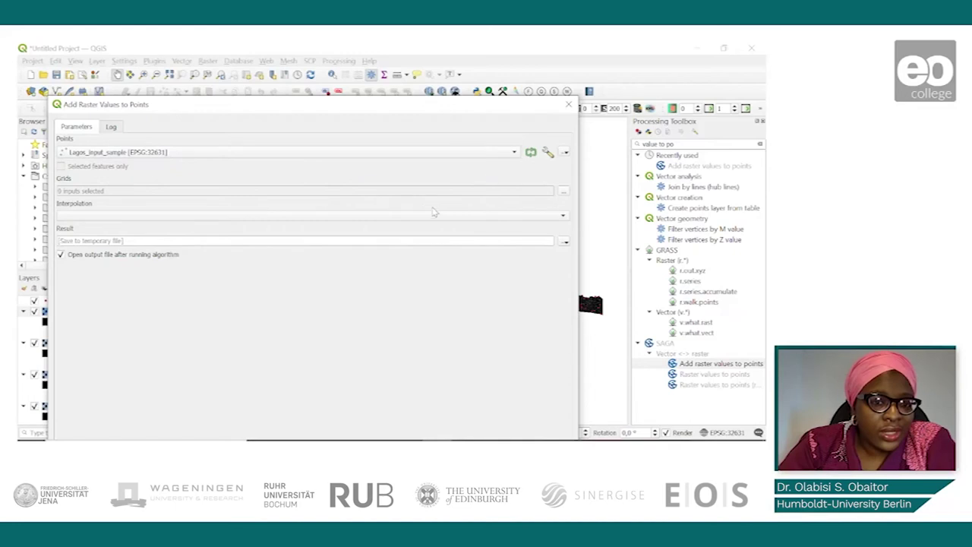
left_click_drag(437, 108, 389, 107)
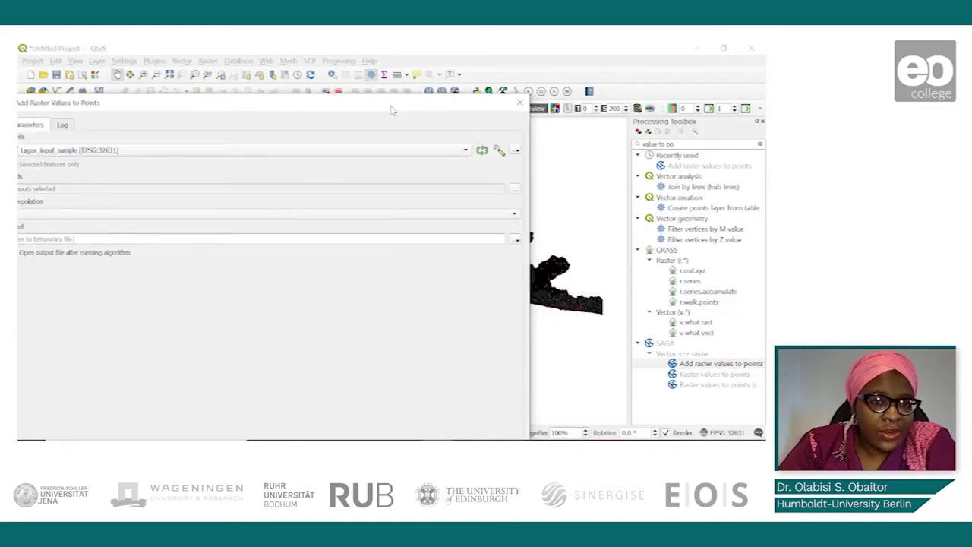
left_click(514, 190)
left_click_drag(332, 108, 386, 111)
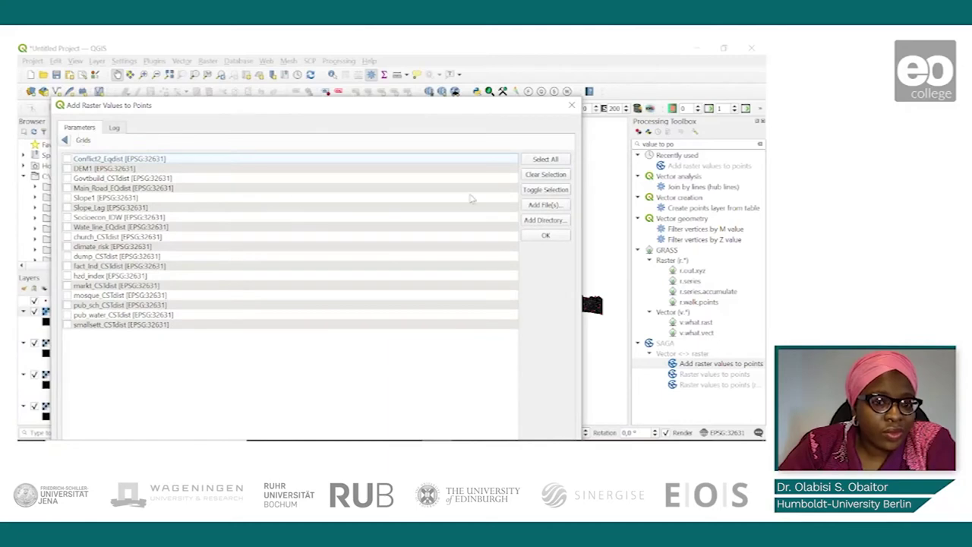
left_click(541, 161)
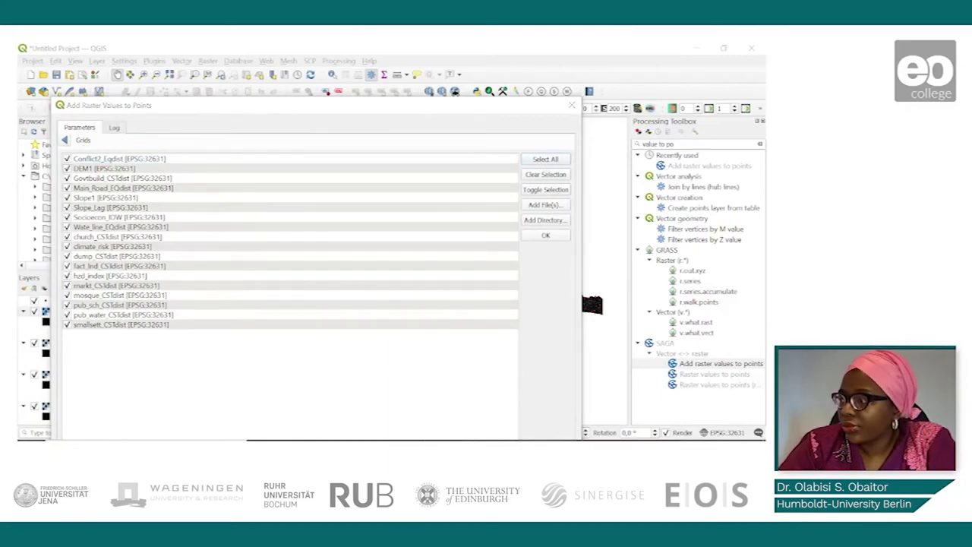
key("Return")
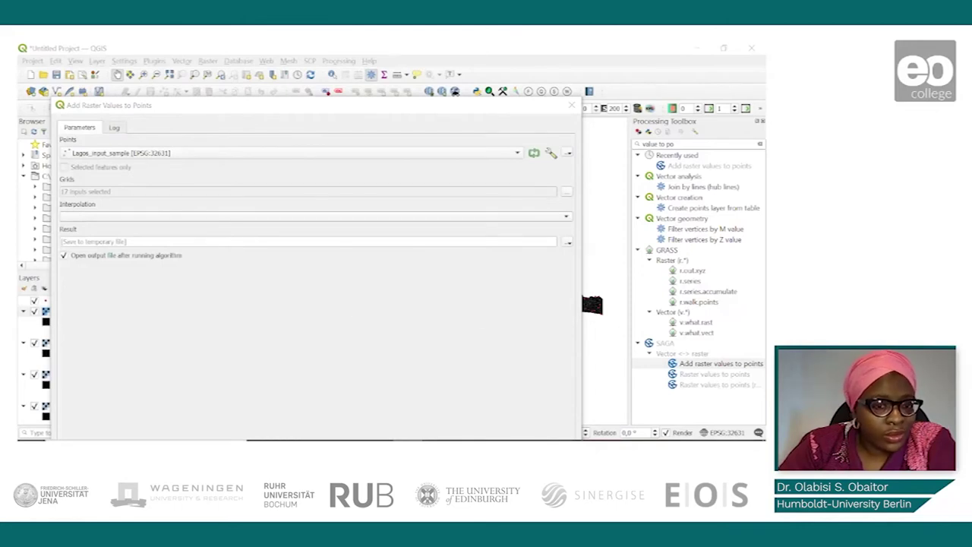
Set interpolation to Nearest Neighbor and bring up the Result save options
left_click(365, 218)
left_click(95, 220)
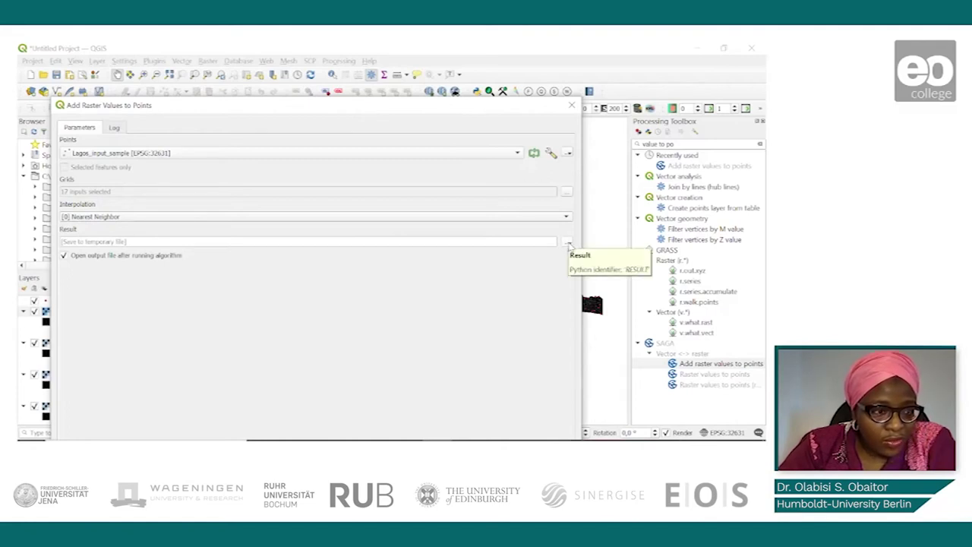
left_click(568, 245)
Save the result as sample_data_value2.shp and run the raster value extraction
left_click(578, 265)
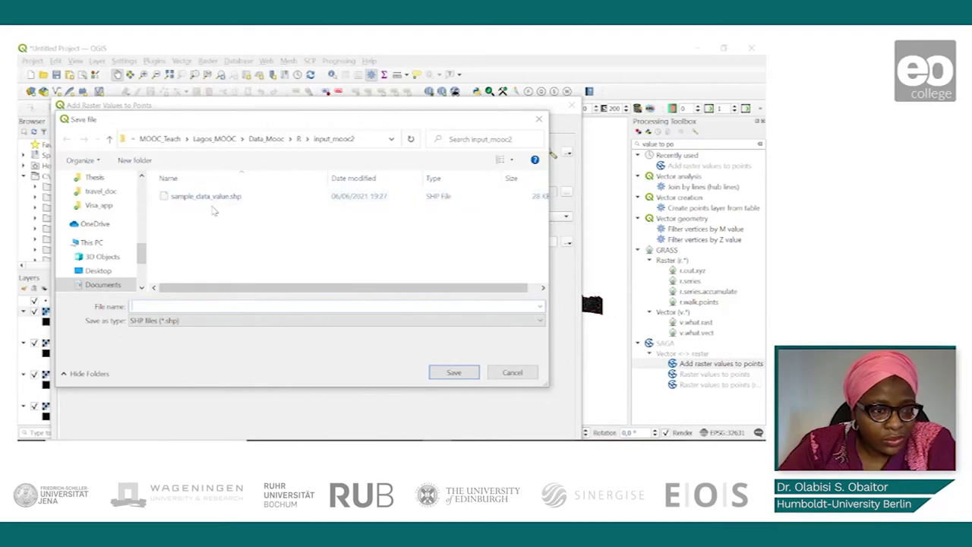
left_click(220, 199)
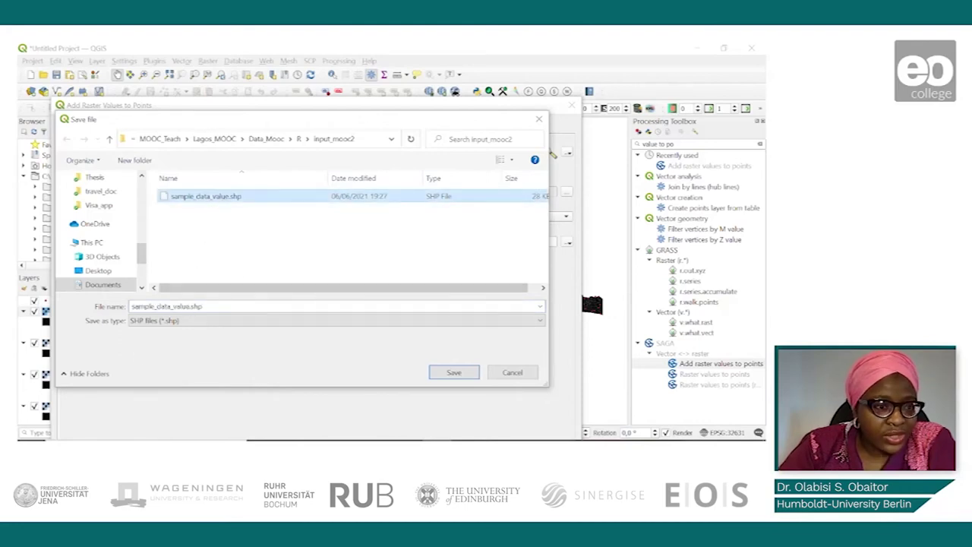
left_click(167, 307)
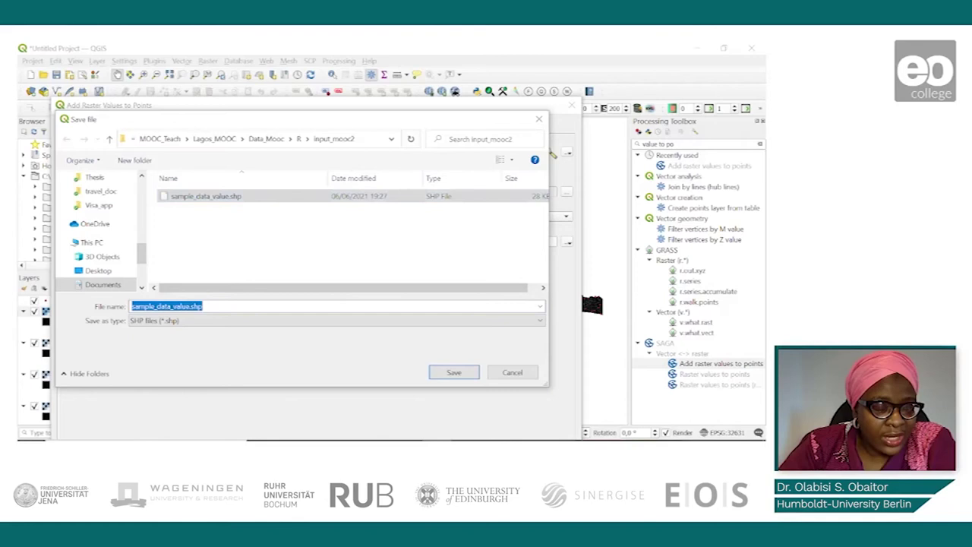
left_click(191, 306)
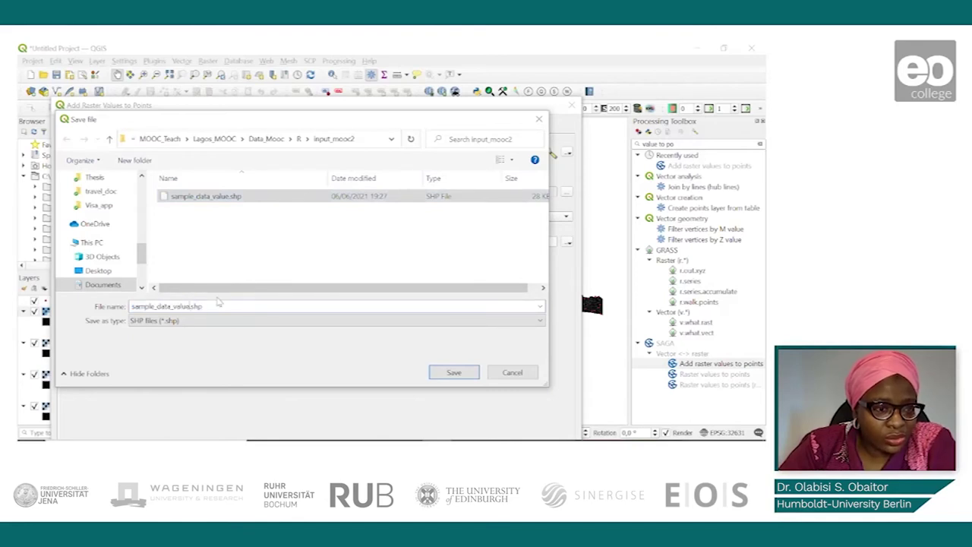
type("2")
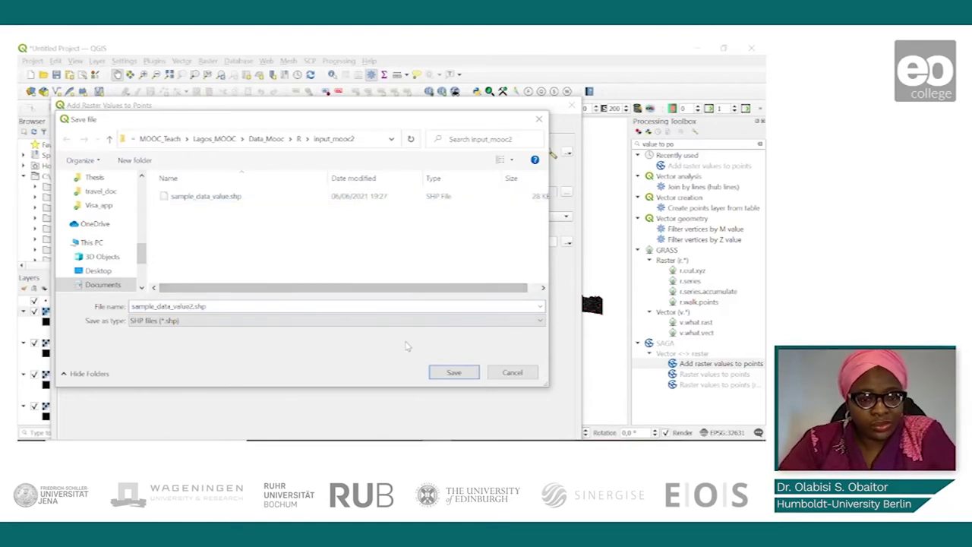
left_click(450, 374)
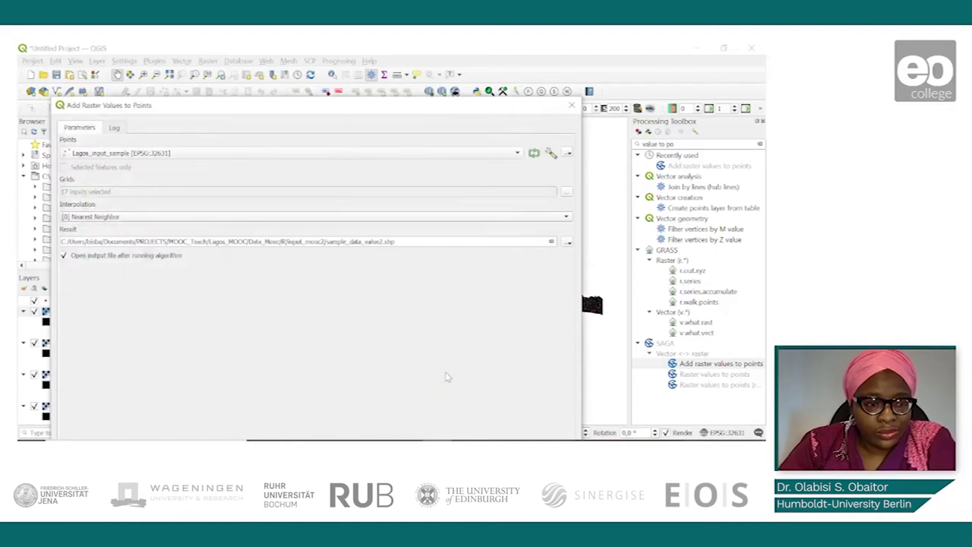
mouse_move(328, 113)
left_mouse_down()
mouse_move(328, 88)
mouse_move(348, 156)
mouse_move(342, 113)
left_mouse_up()
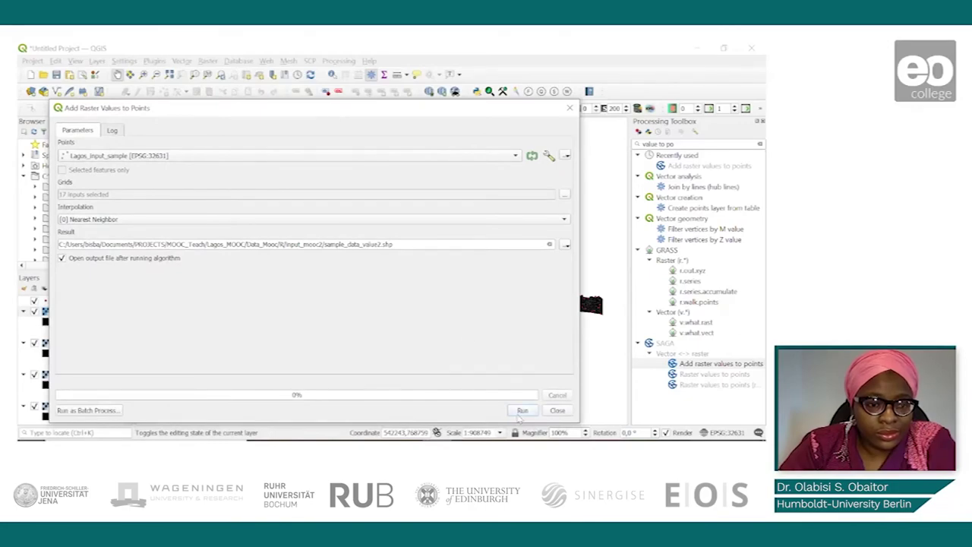
left_click(521, 411)
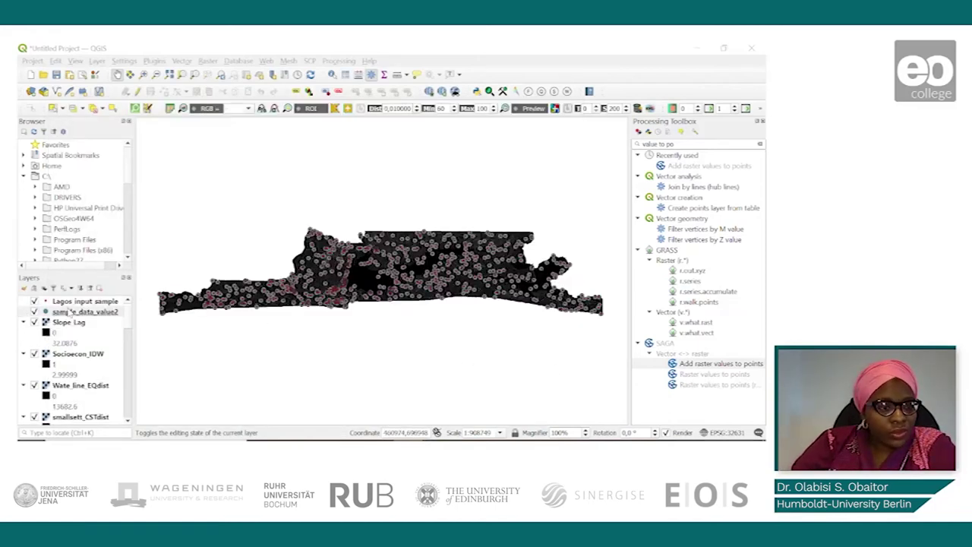
right_click(83, 312)
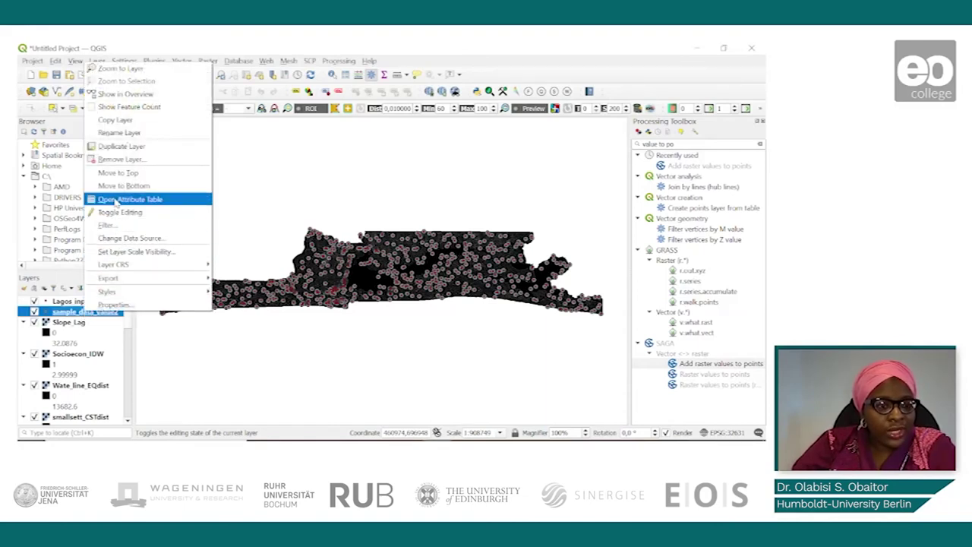
left_click(116, 199)
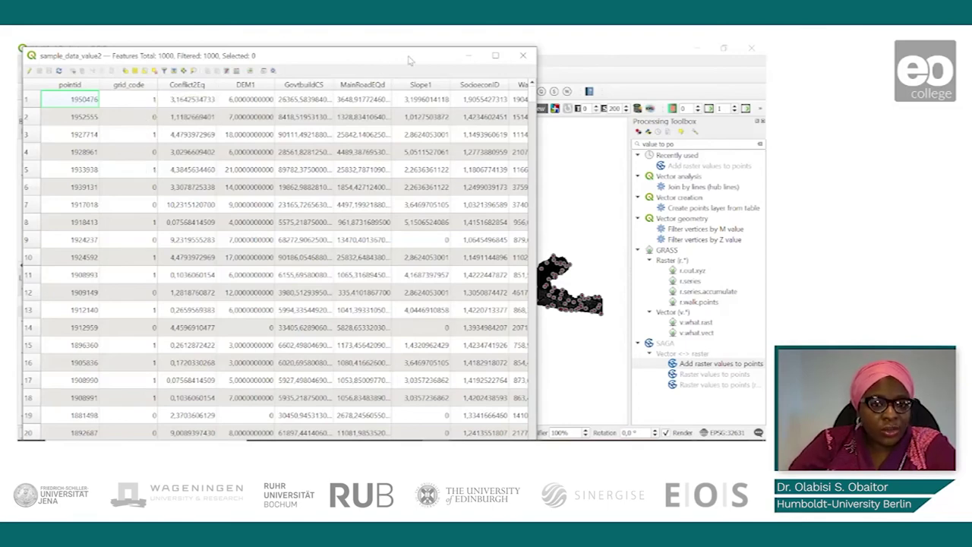
left_click(524, 57)
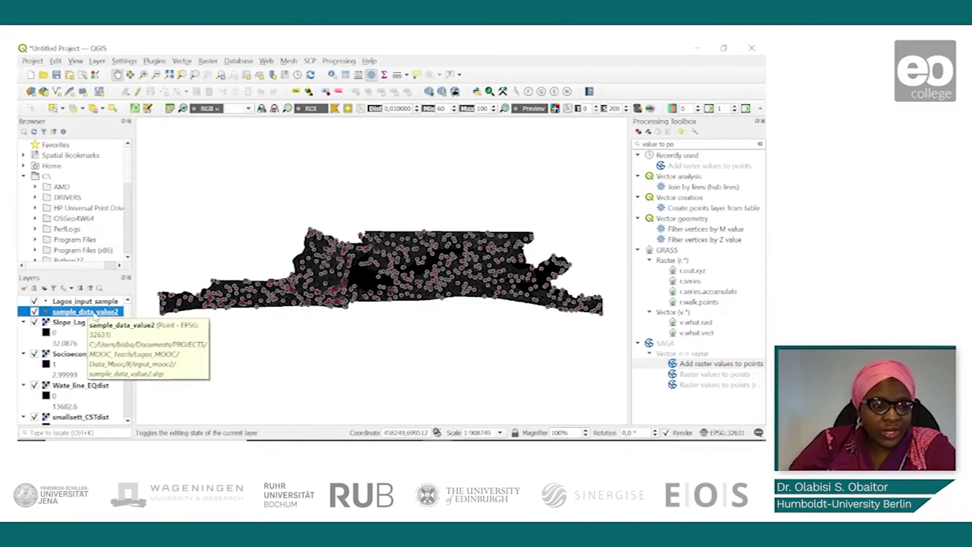
Start Save Features As for sample_data_value2 and choose All_data_mooc2 as the output file
right_click(93, 314)
mouse_move(215, 281)
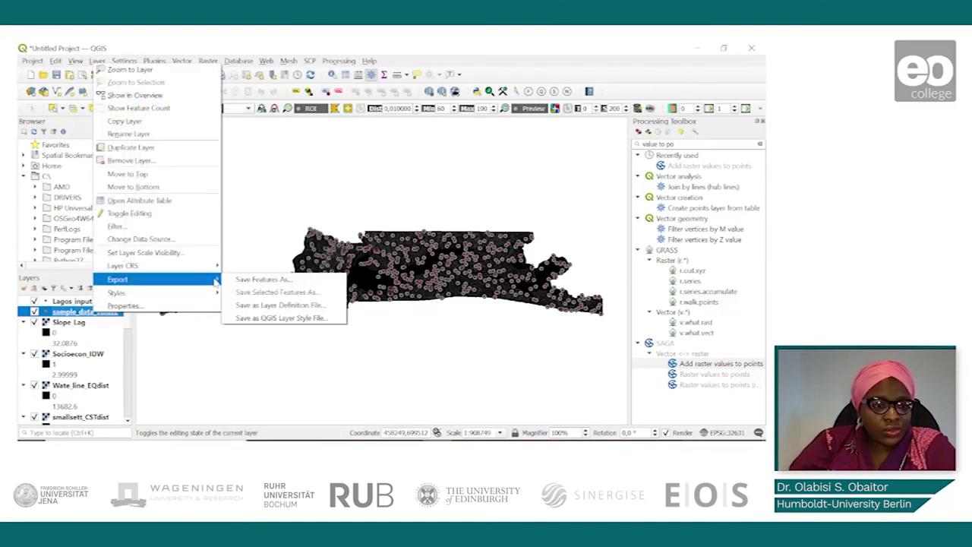
left_click(259, 281)
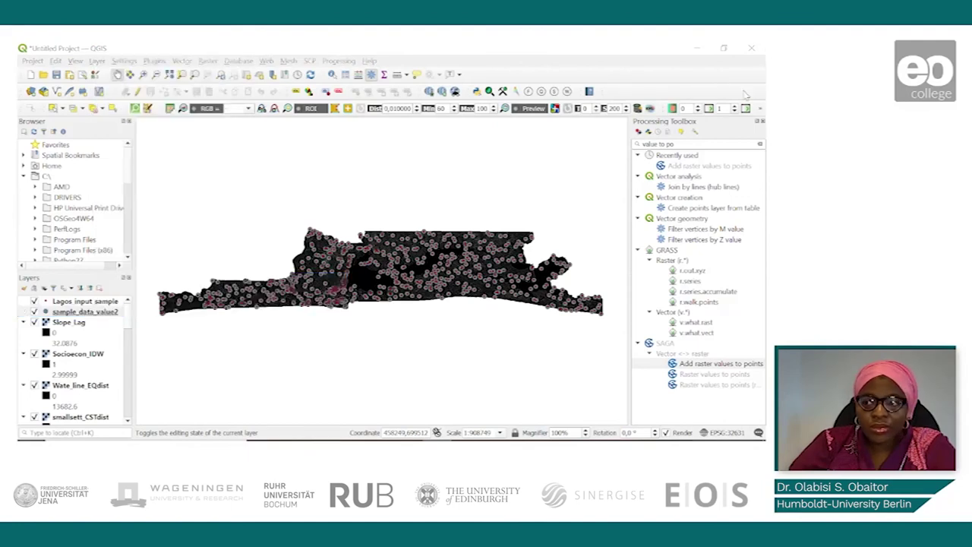
left_click_drag(561, 280, 302, 101)
left_click(229, 138)
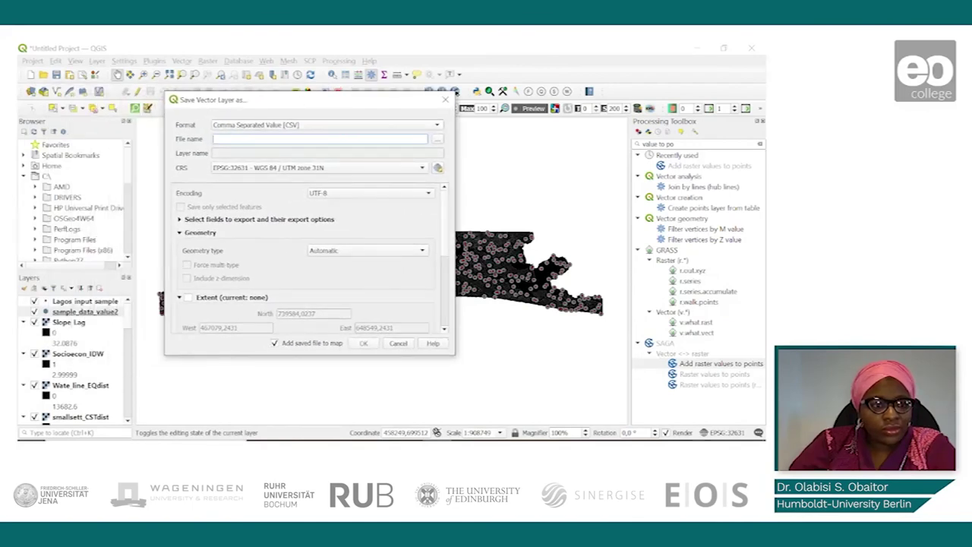
left_click(438, 140)
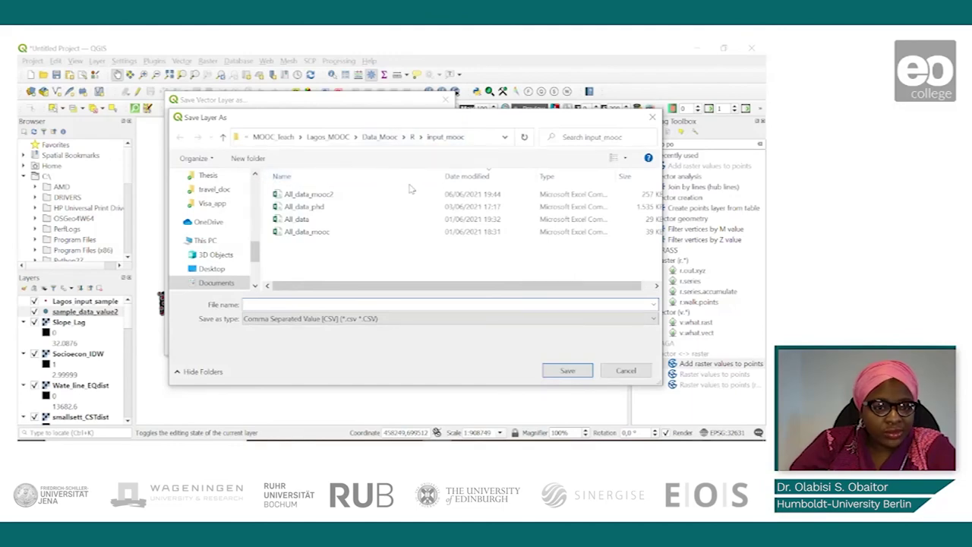
left_click(323, 196)
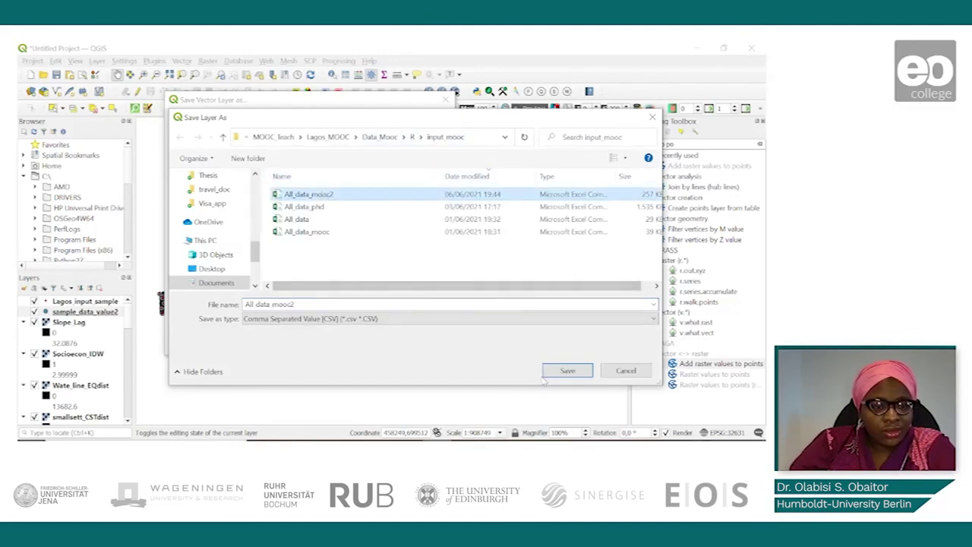
left_click(567, 370)
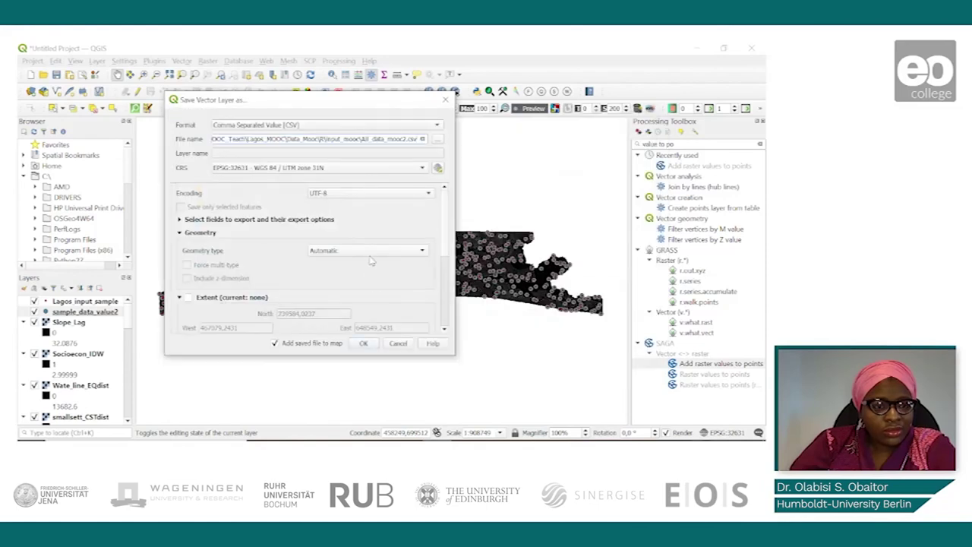
Confirm the All_data_mooc2.csv path and export it, overwriting the existing file
left_click_drag(449, 220, 449, 291)
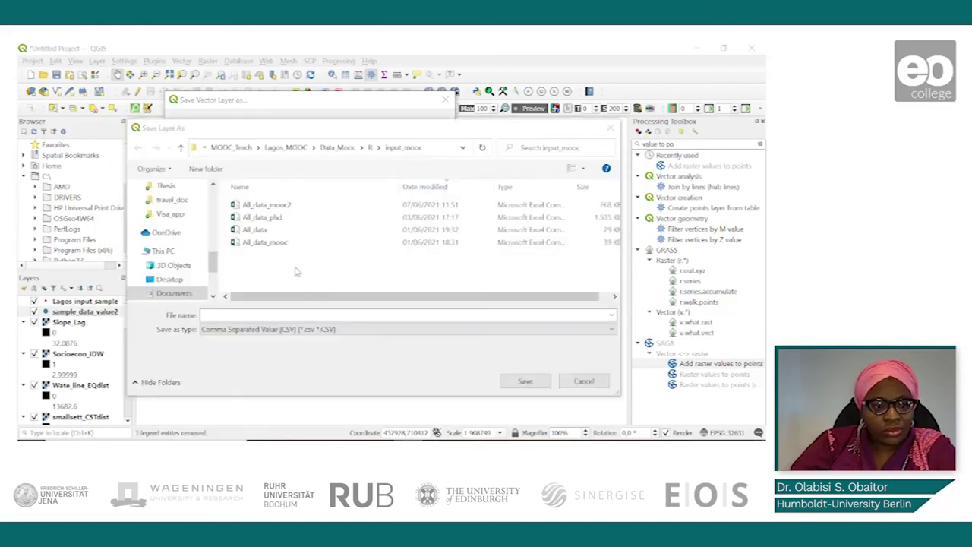
left_click(266, 205)
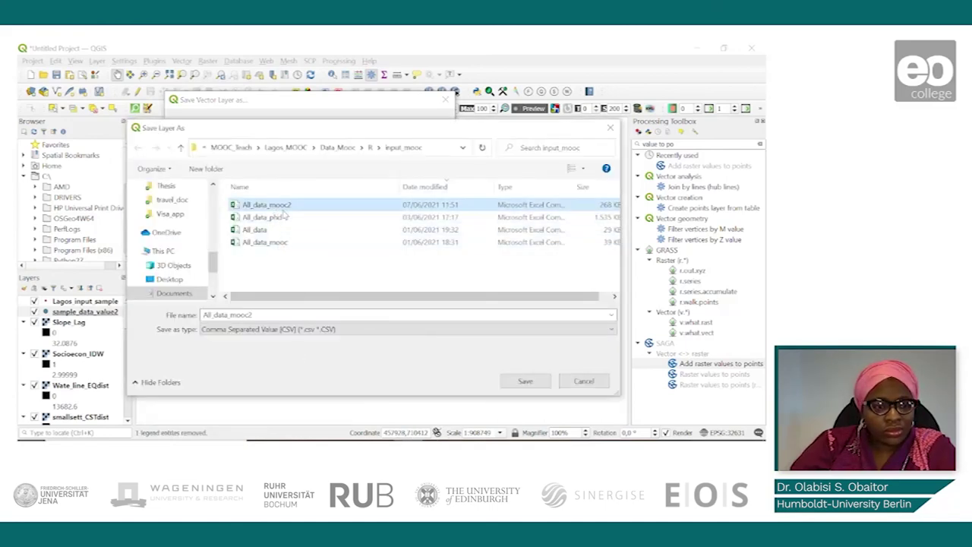
left_click(527, 381)
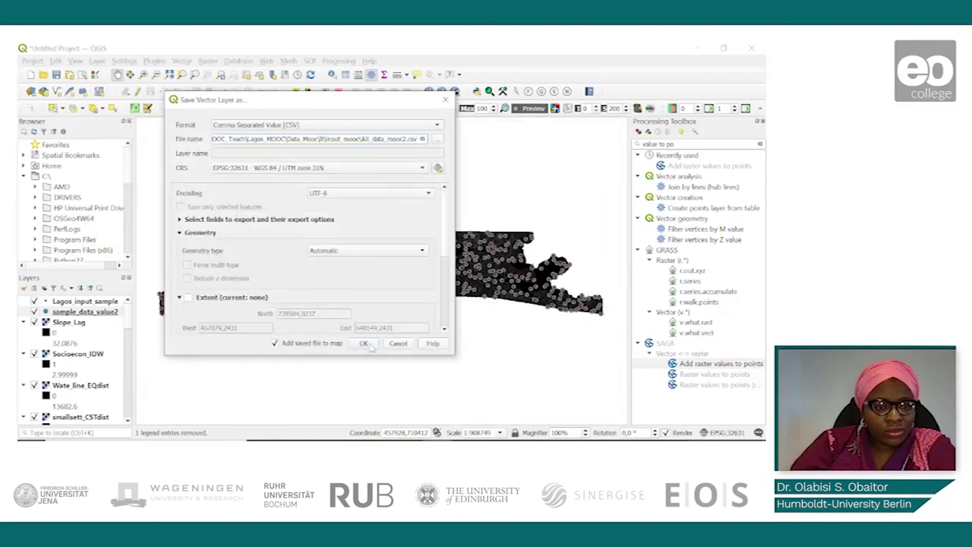
left_click(365, 344)
left_click(319, 261)
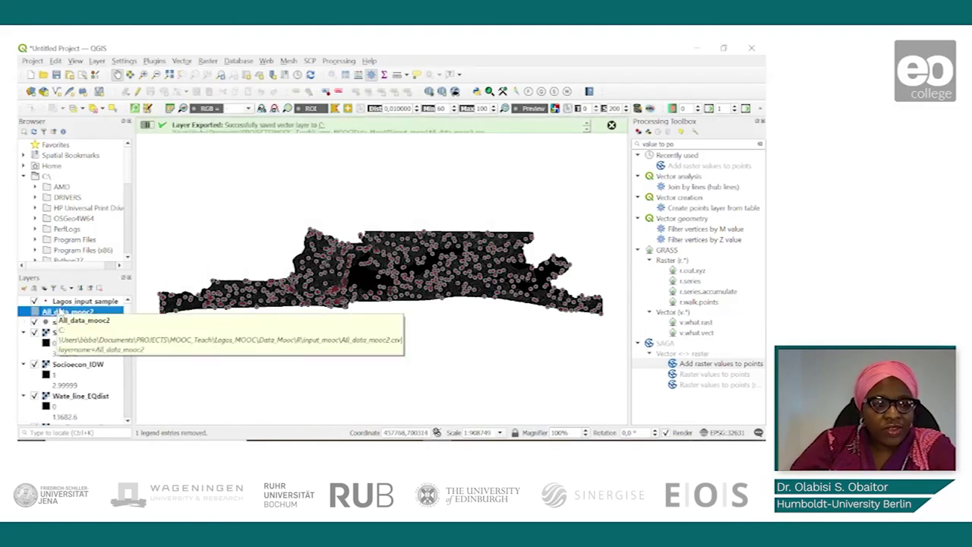
right_click(64, 311)
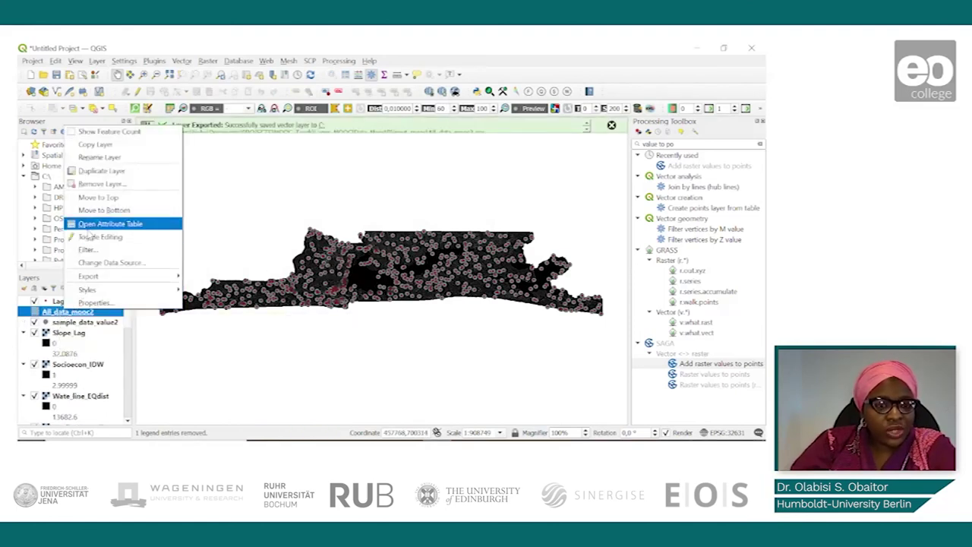
mouse_move(107, 279)
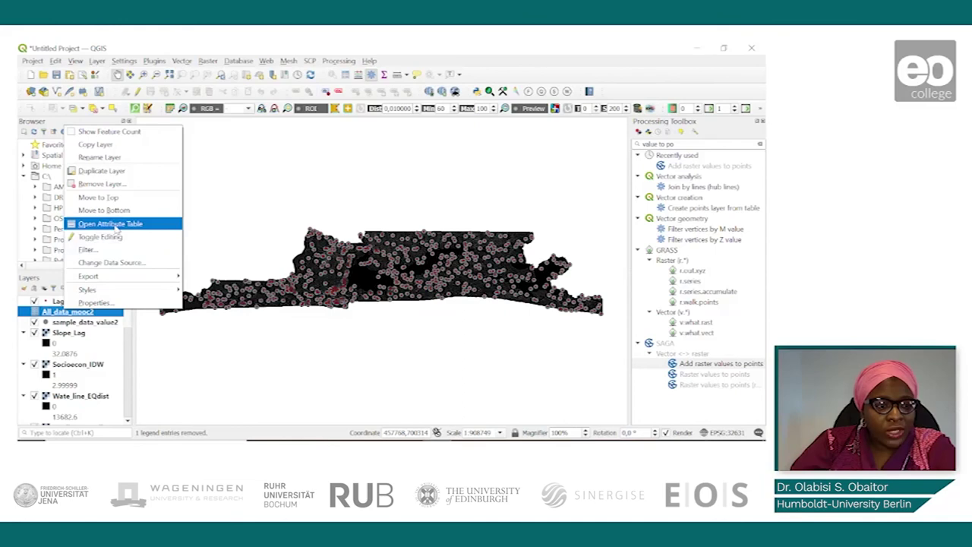
left_click(114, 224)
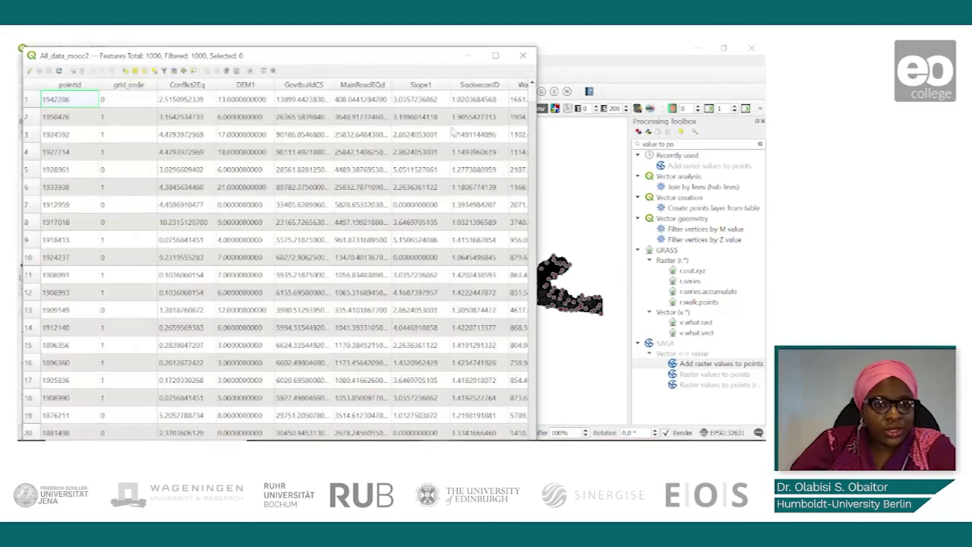
left_click(522, 56)
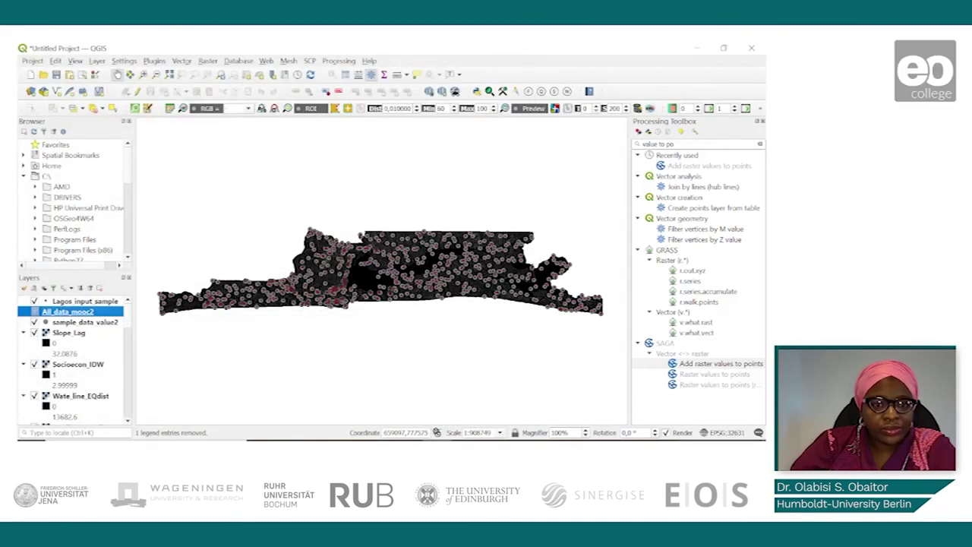